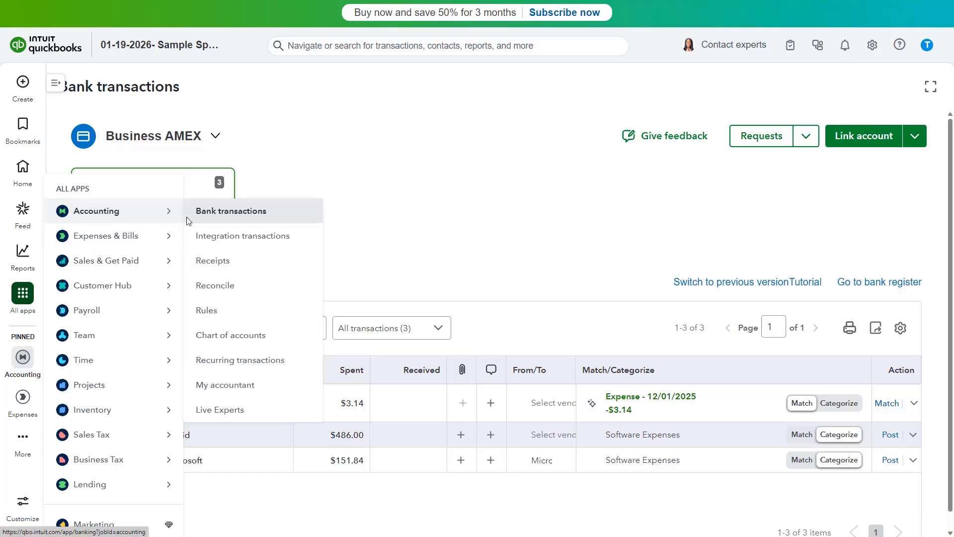
# - Open the bank rules and start a new rule named "Microsoft Expenses"
pyautogui.click(239, 315)
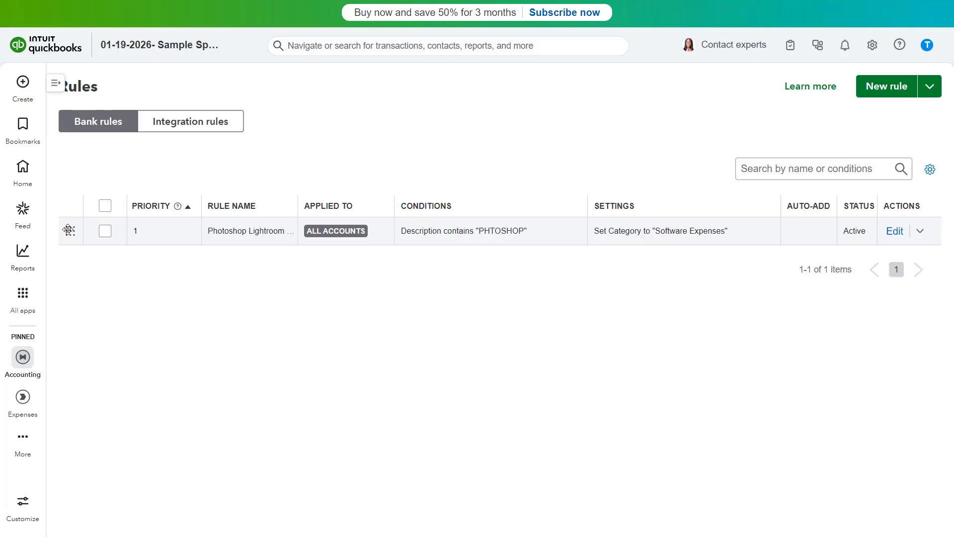
pyautogui.click(867, 88)
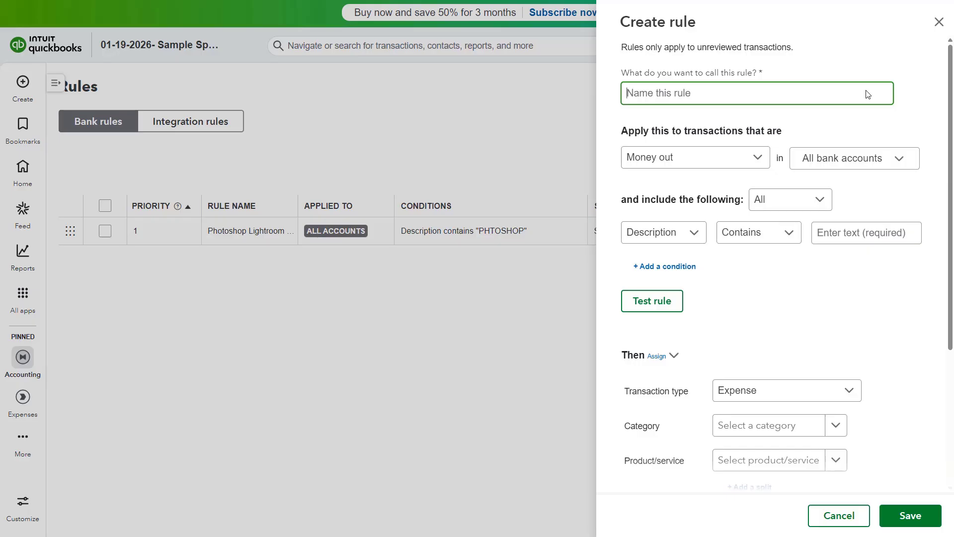
pyautogui.click(833, 98)
pyautogui.write('Microsoft Expenses')
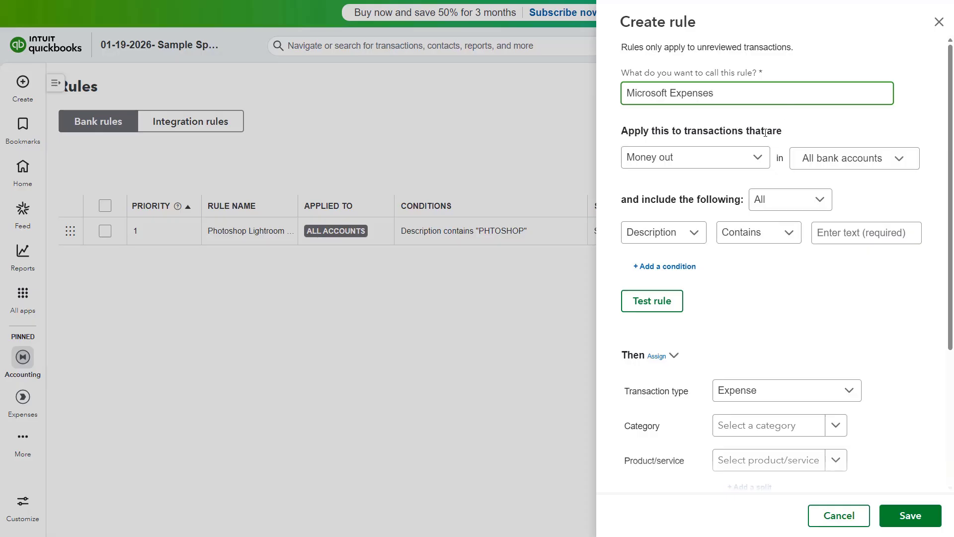
# - Apply the rule to Money out transactions in all bank accounts
pyautogui.click(759, 157)
pyautogui.click(746, 183)
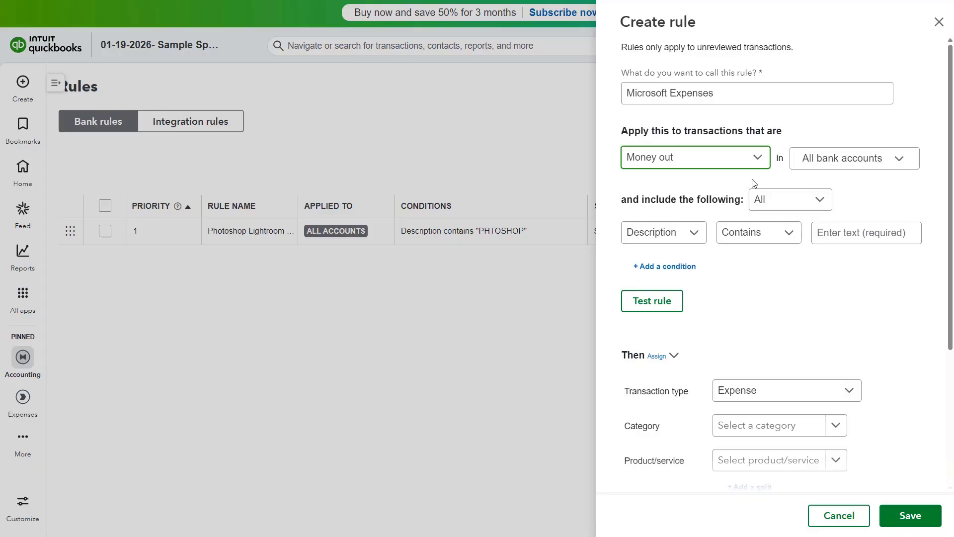
pyautogui.click(899, 158)
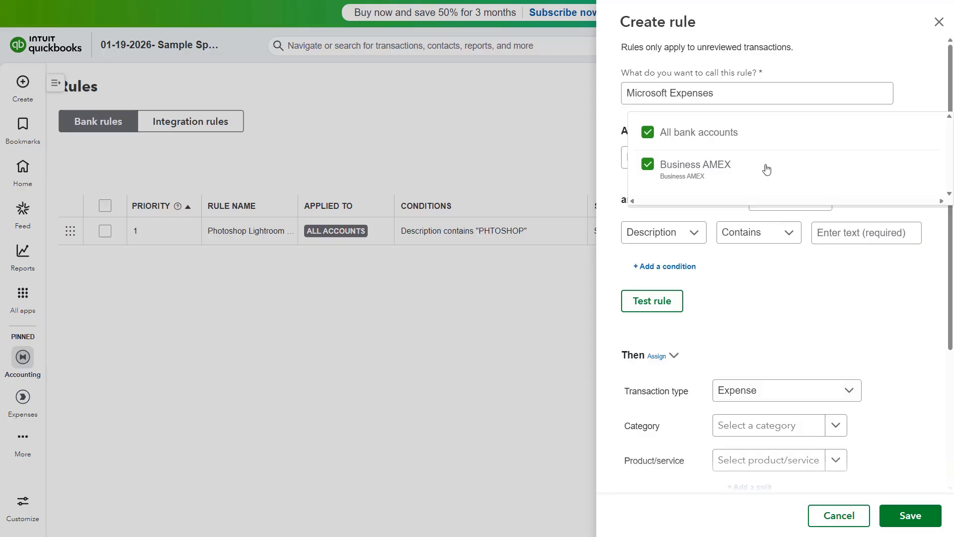
pyautogui.click(860, 55)
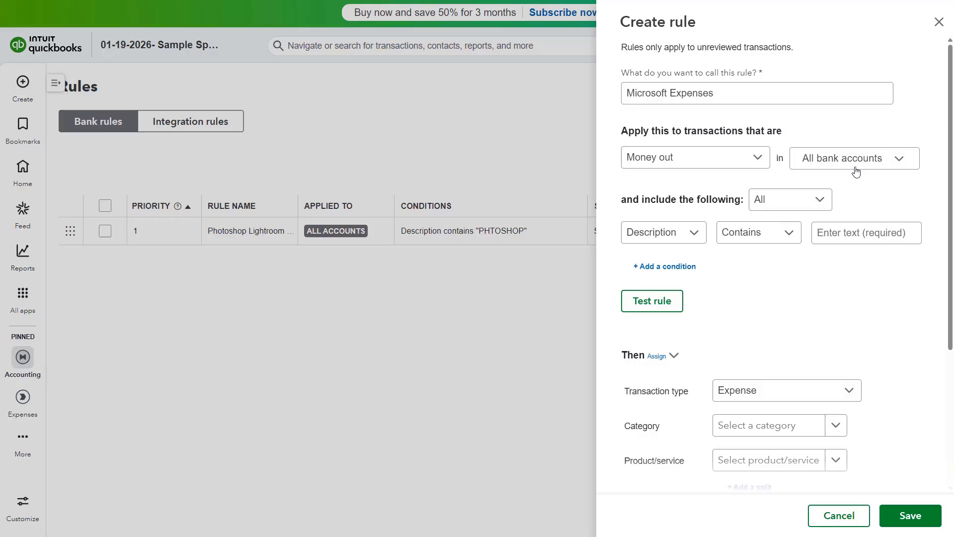
# - Require all conditions to be met and define the condition as Description Contains "Microsoft"
pyautogui.click(821, 200)
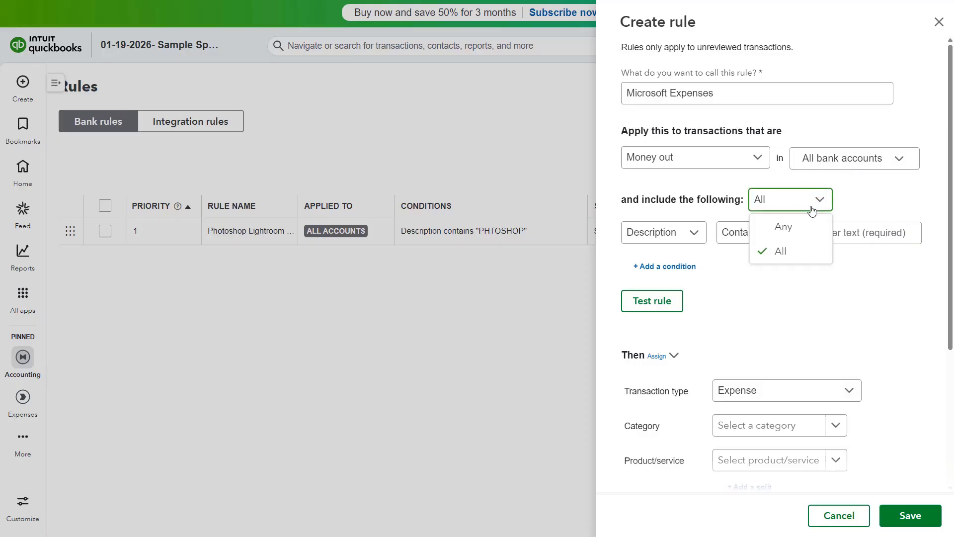
pyautogui.click(796, 248)
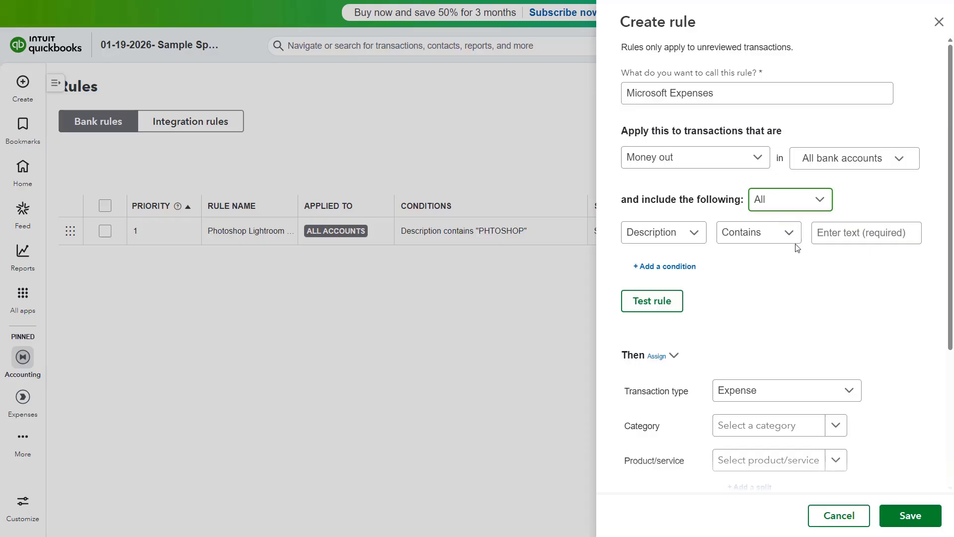
pyautogui.click(693, 232)
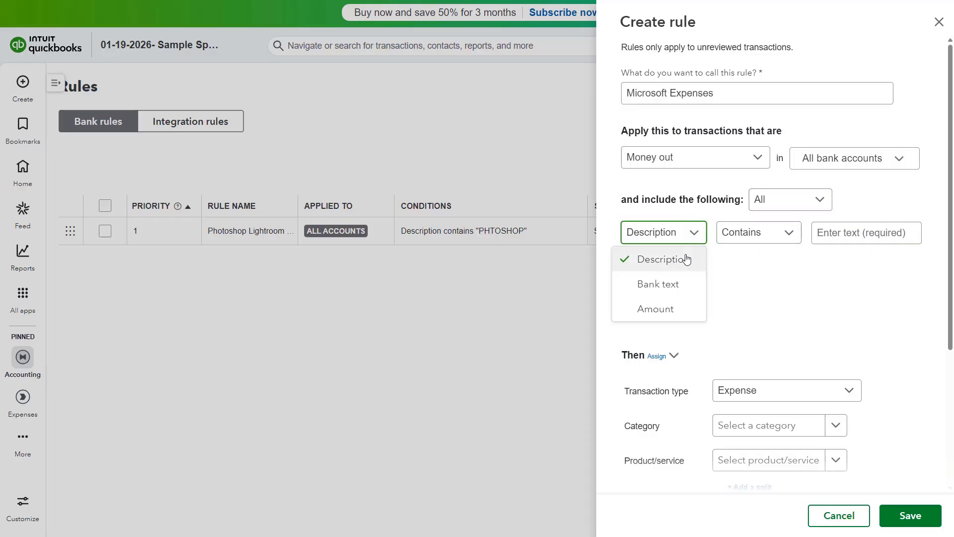
pyautogui.click(686, 259)
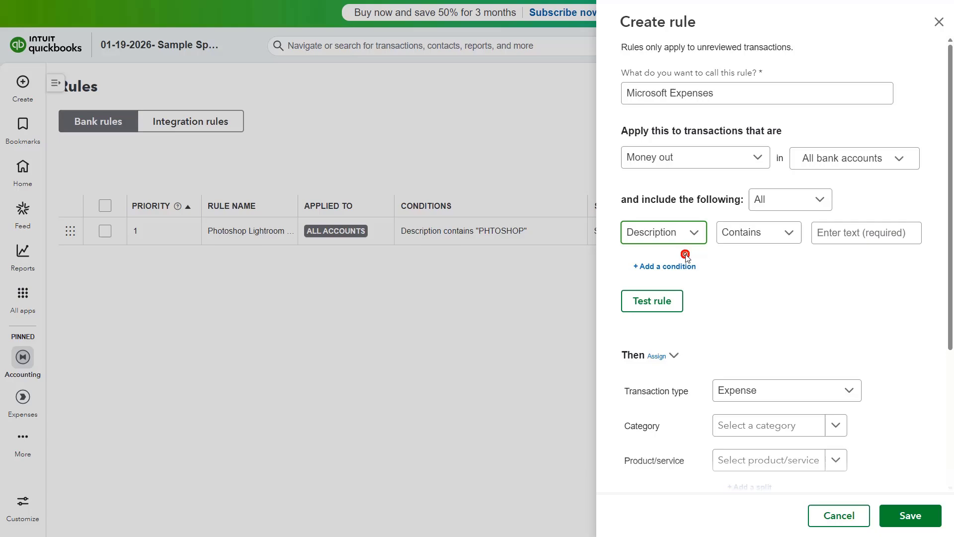
pyautogui.click(794, 238)
pyautogui.click(767, 258)
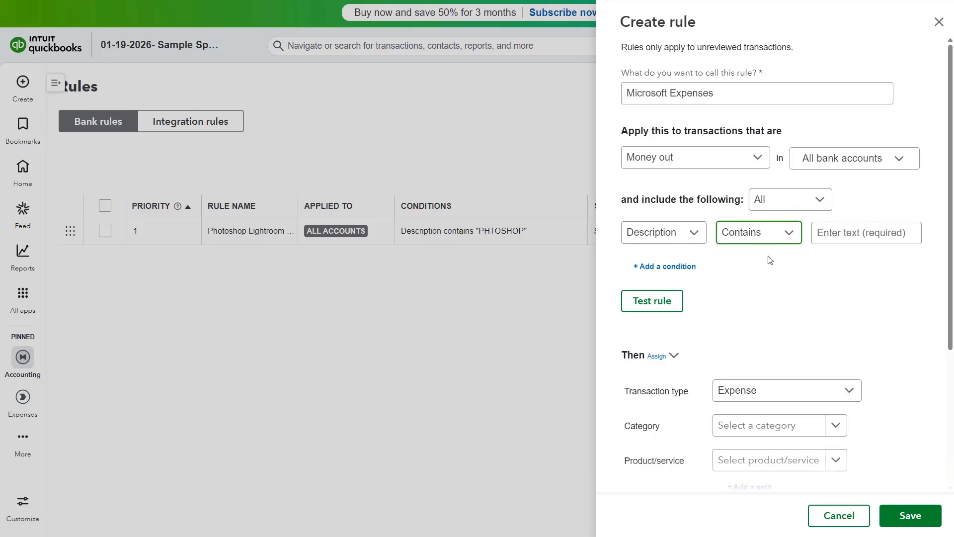
pyautogui.click(854, 232)
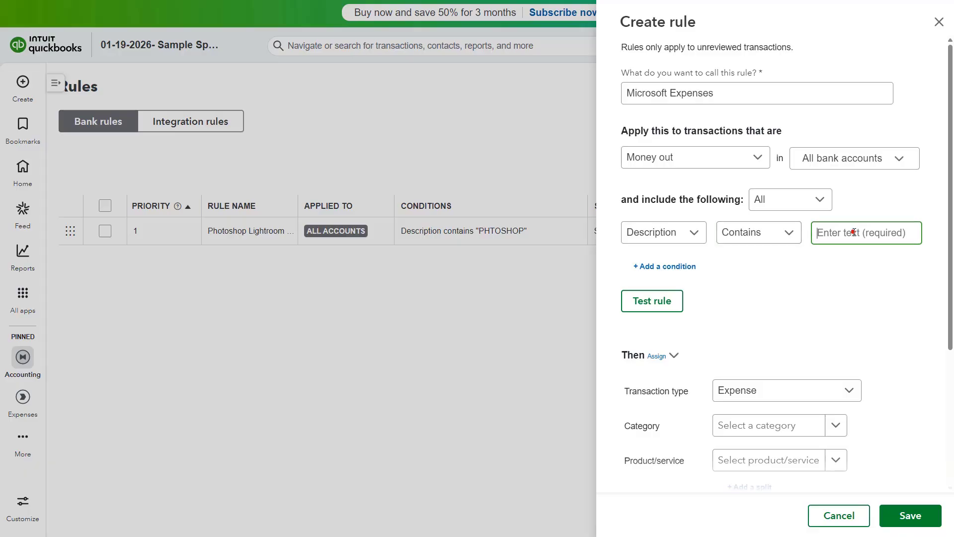
pyautogui.write('Microsoft')
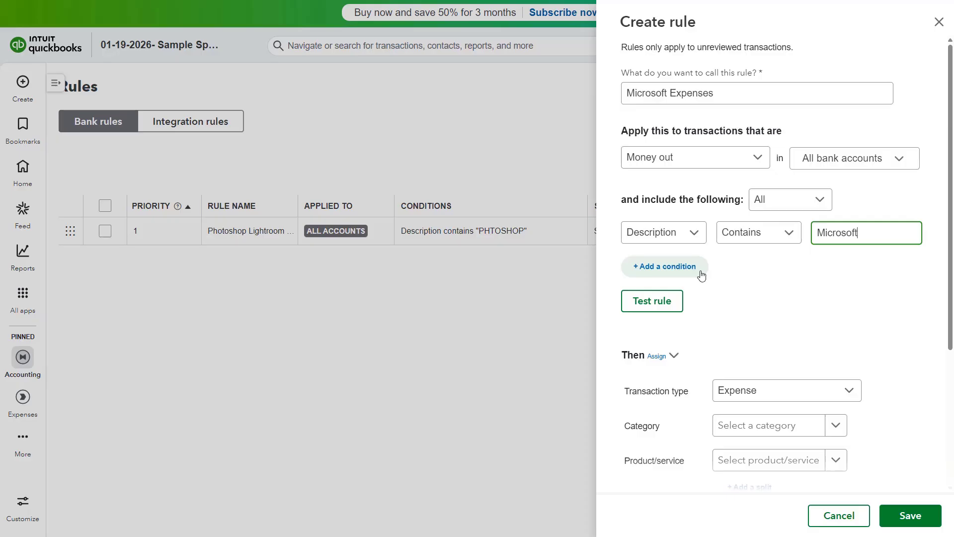
pyautogui.click(675, 356)
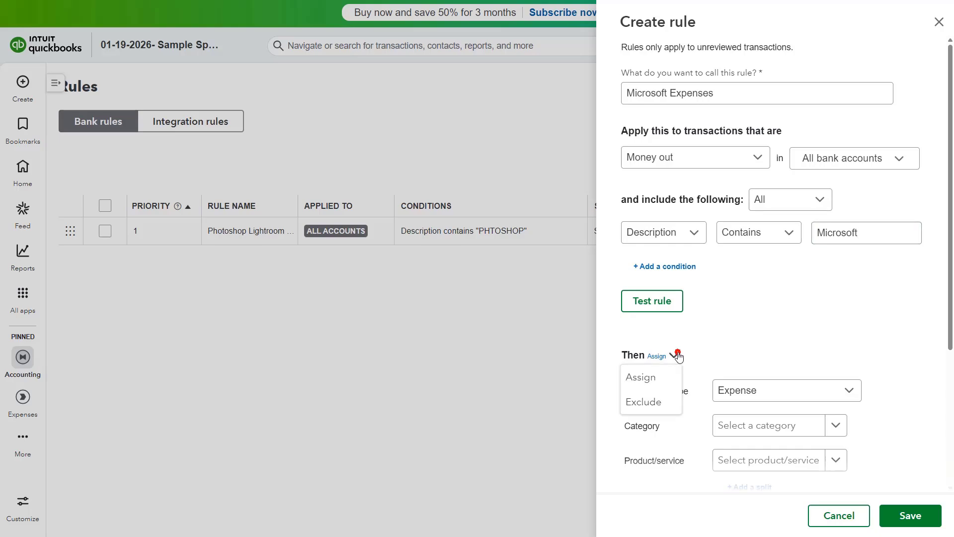
pyautogui.click(658, 402)
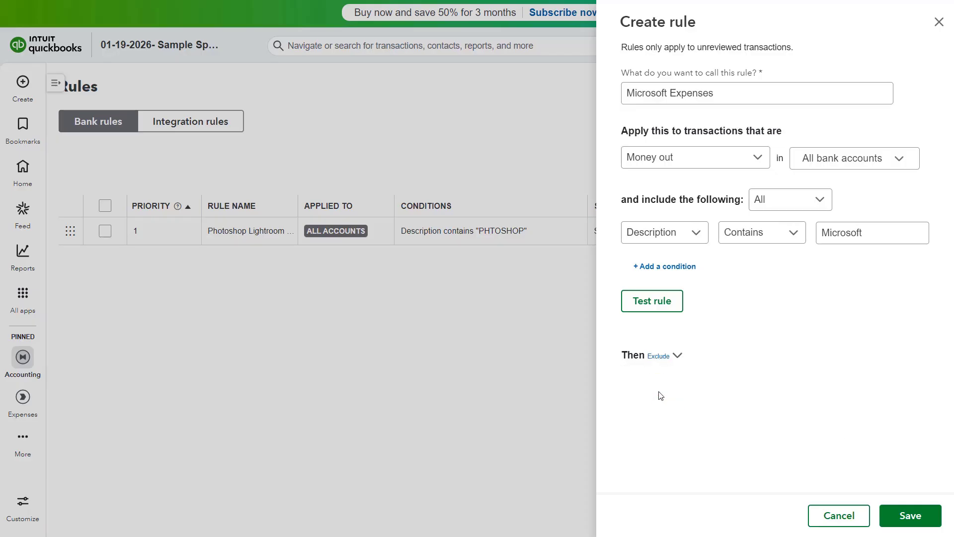
pyautogui.click(677, 356)
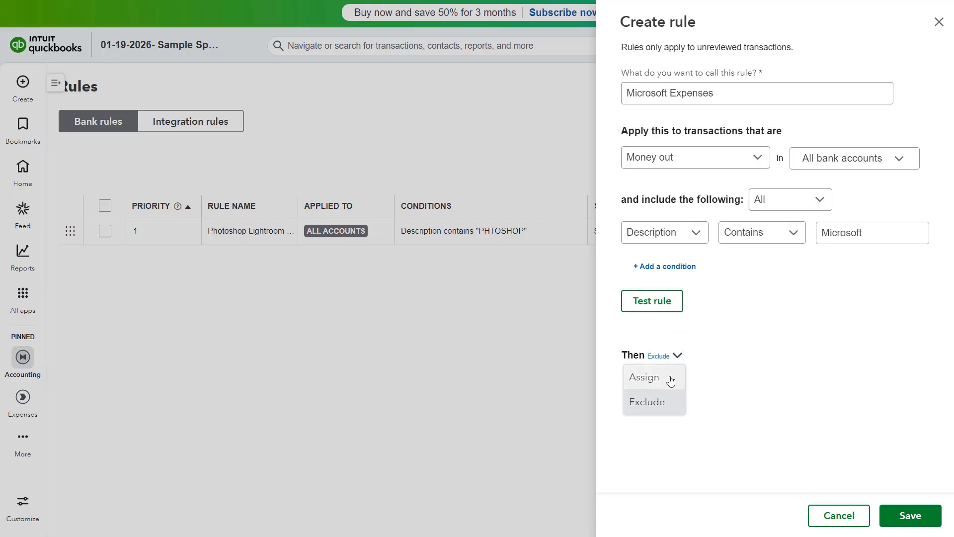
pyautogui.click(670, 381)
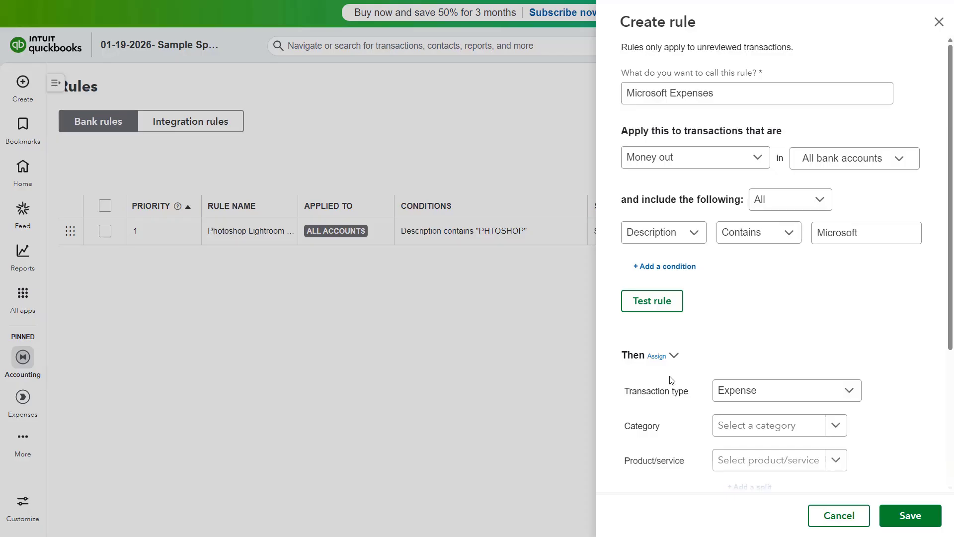
# - Set the rule's transaction type to Expense and its category to Software Expenses
pyautogui.click(846, 390)
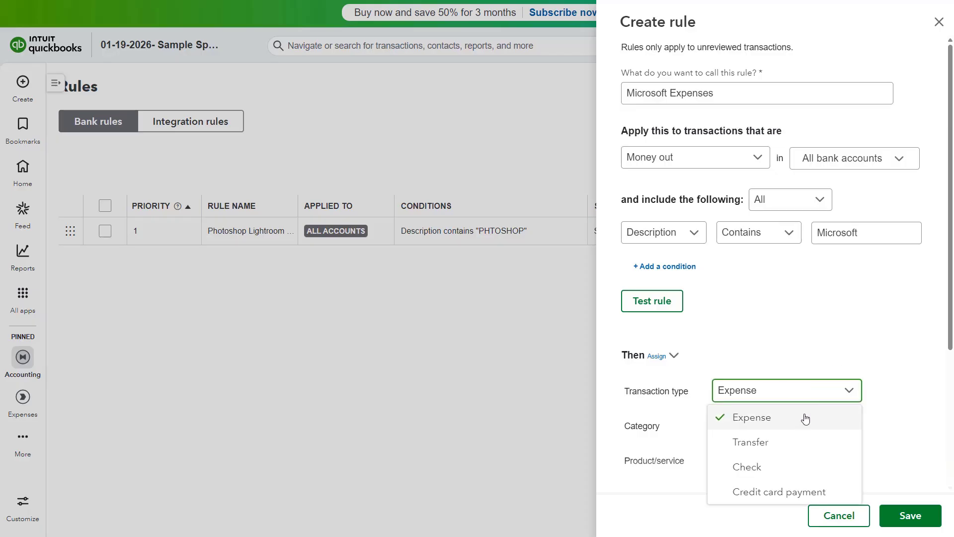
pyautogui.click(806, 419)
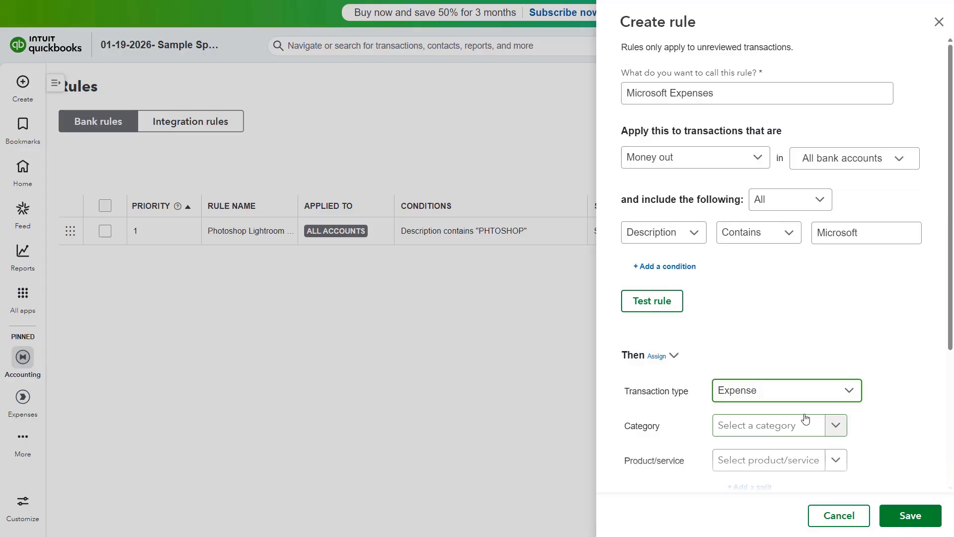
pyautogui.scroll(-3, 894, 405)
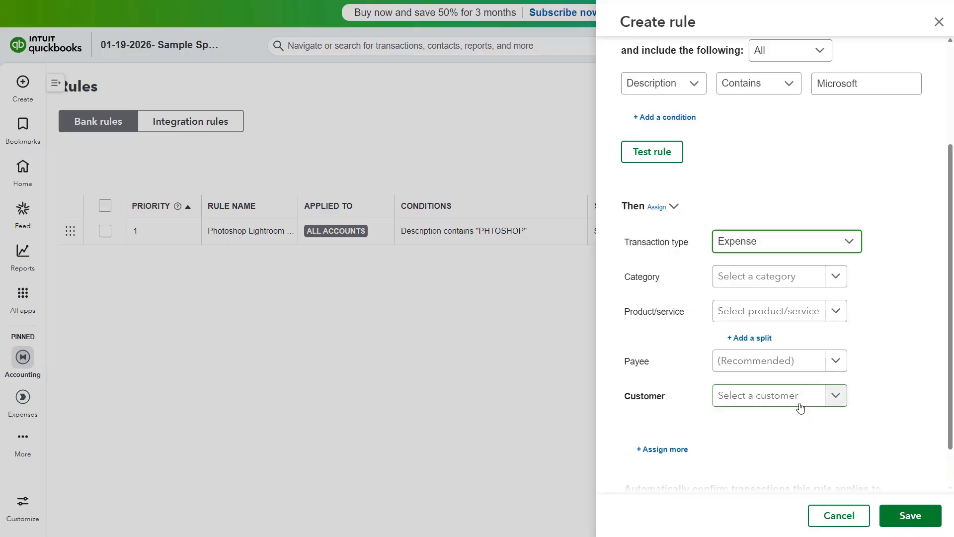
pyautogui.click(815, 278)
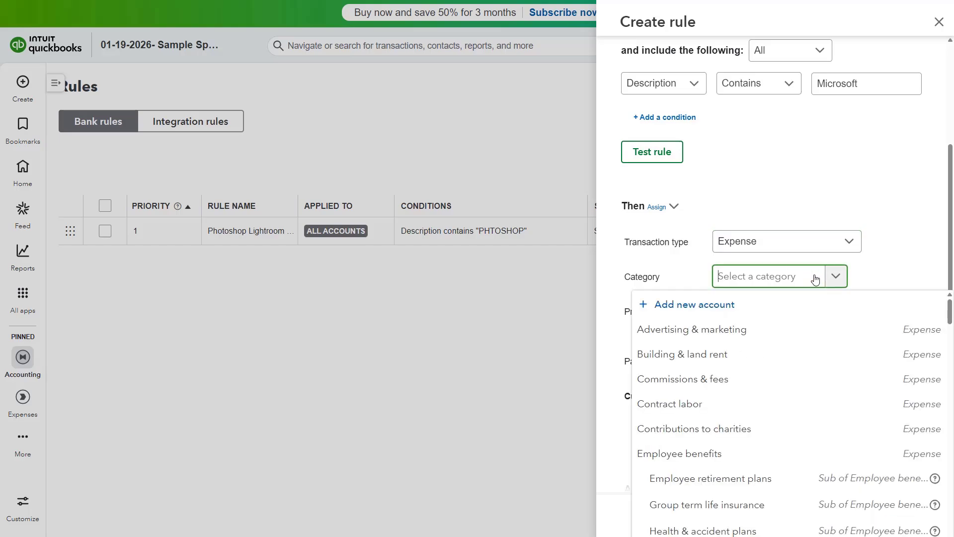
pyautogui.write('softwar')
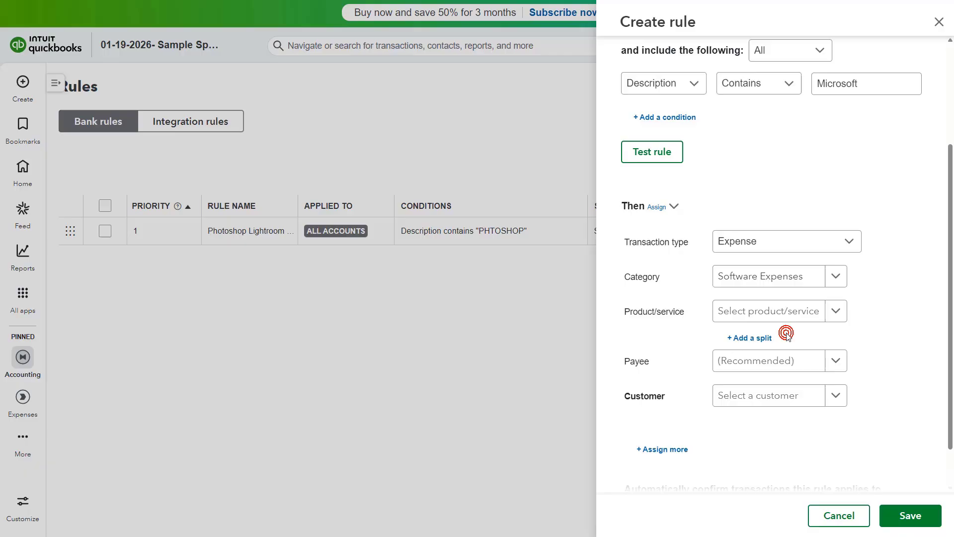
# - Assign Microsoft as the payee for transactions matching the rule
pyautogui.click(787, 363)
pyautogui.write('micro')
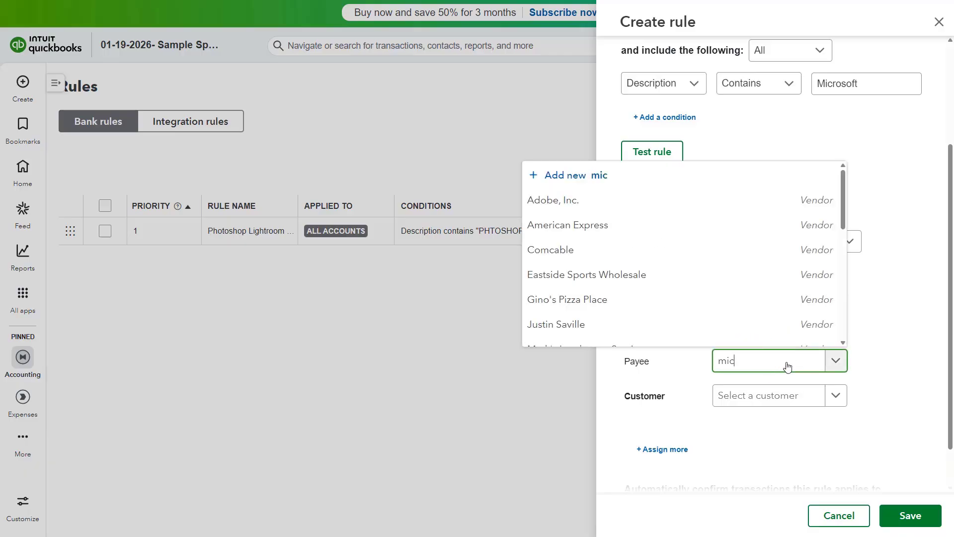
pyautogui.click(775, 419)
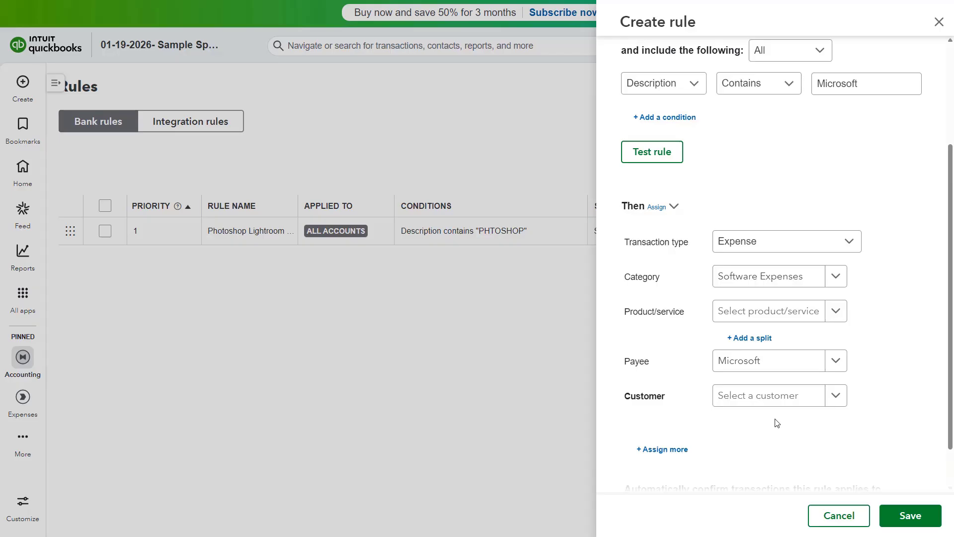
pyautogui.click(759, 343)
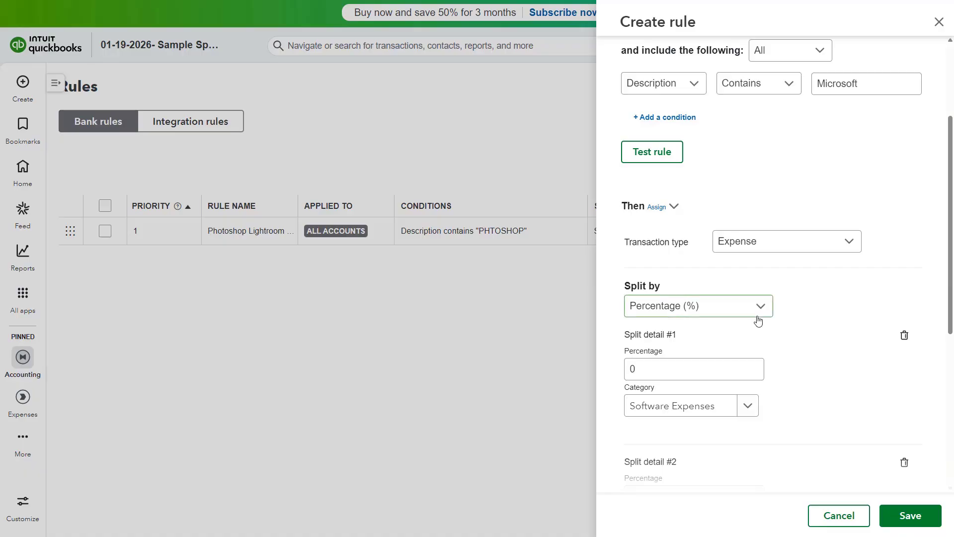
pyautogui.click(758, 319)
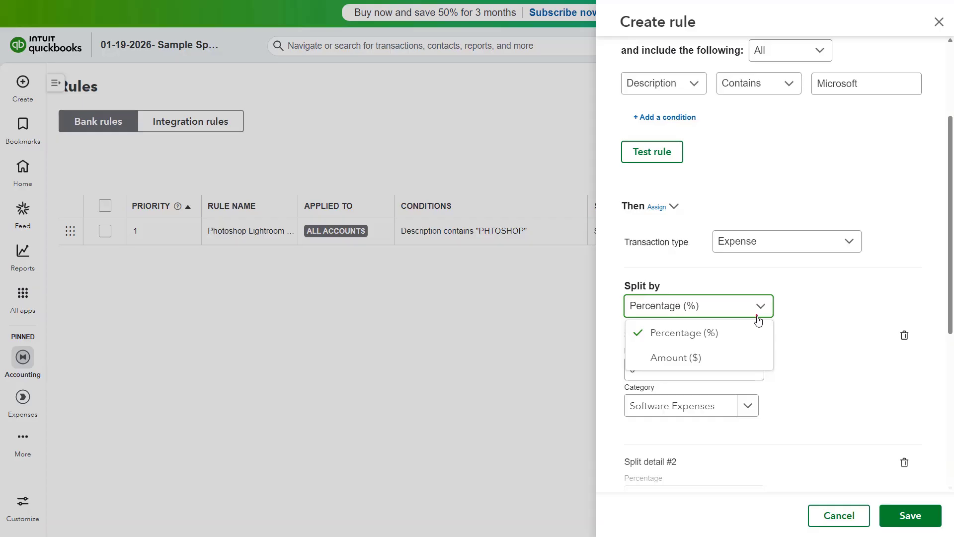
pyautogui.click(758, 320)
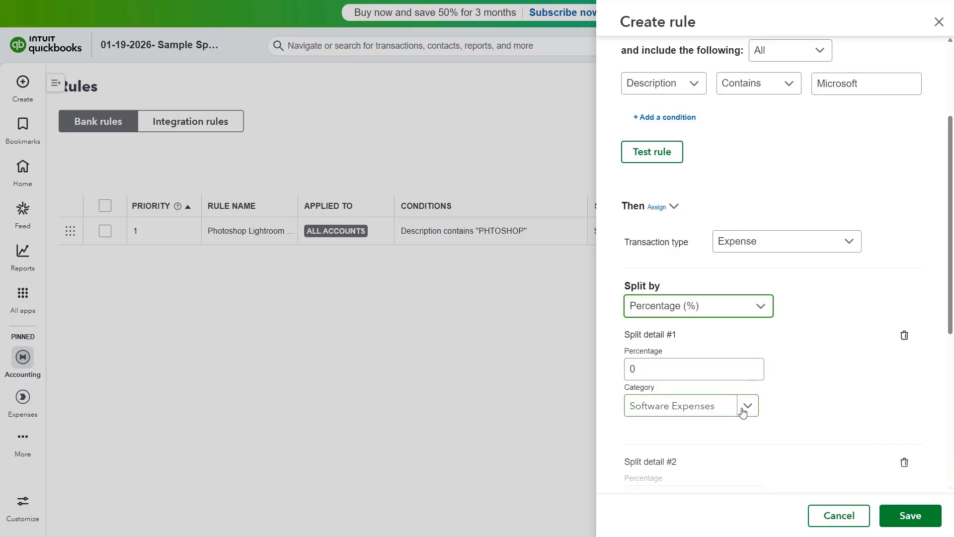
pyautogui.scroll(-5, 742, 413)
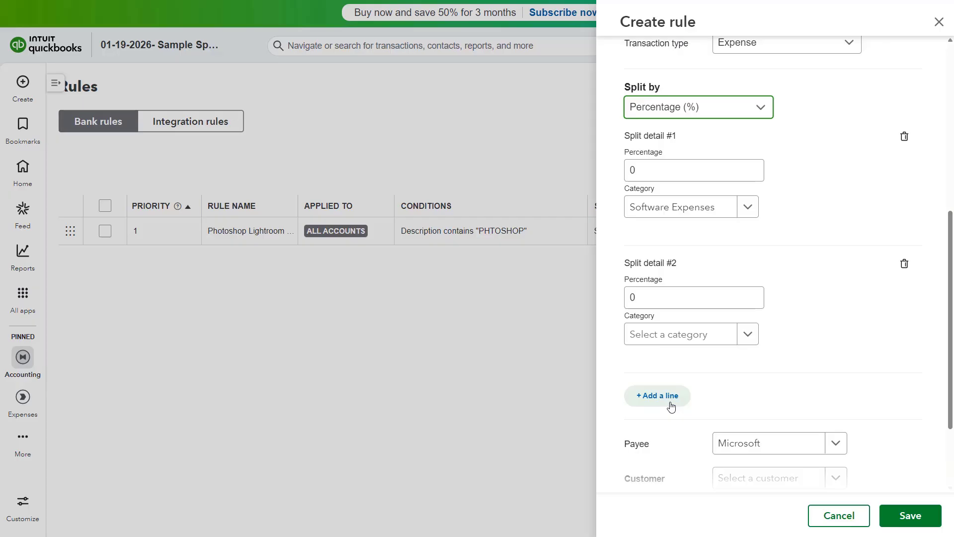
pyautogui.scroll(3, 844, 303)
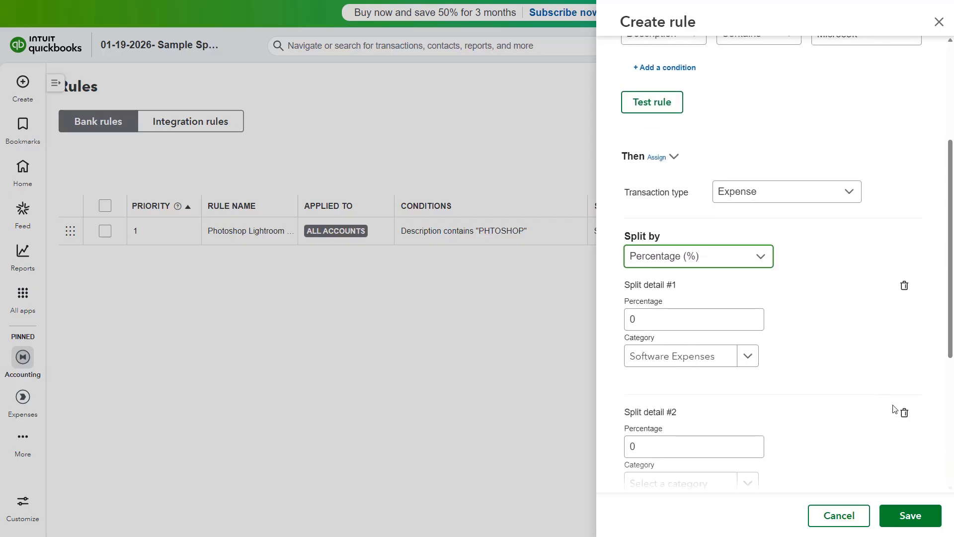
pyautogui.click(906, 417)
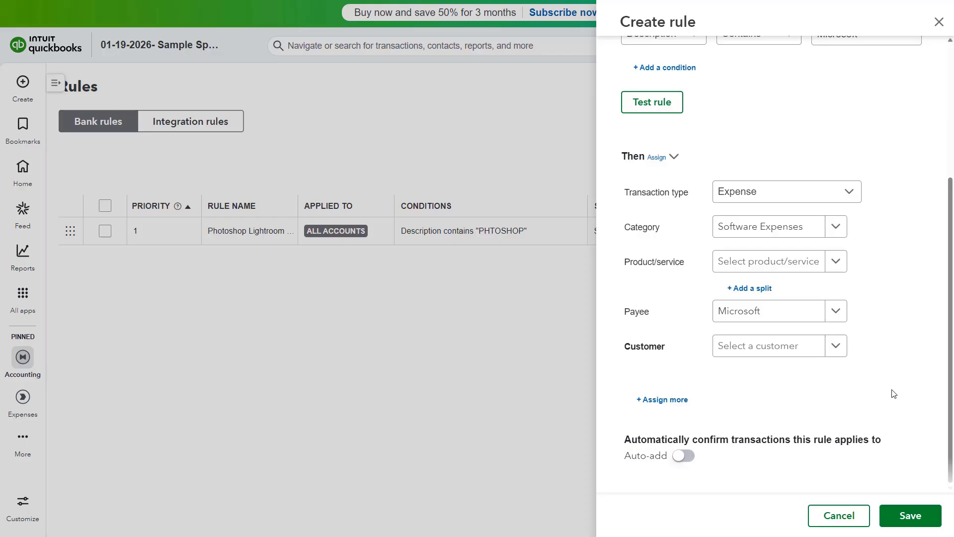
pyautogui.click(688, 405)
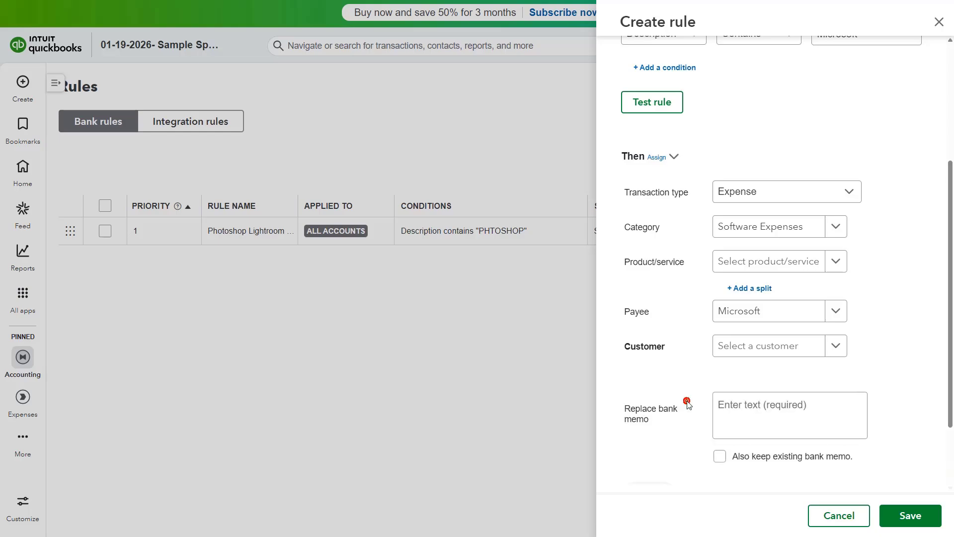
pyautogui.scroll(-2, 688, 405)
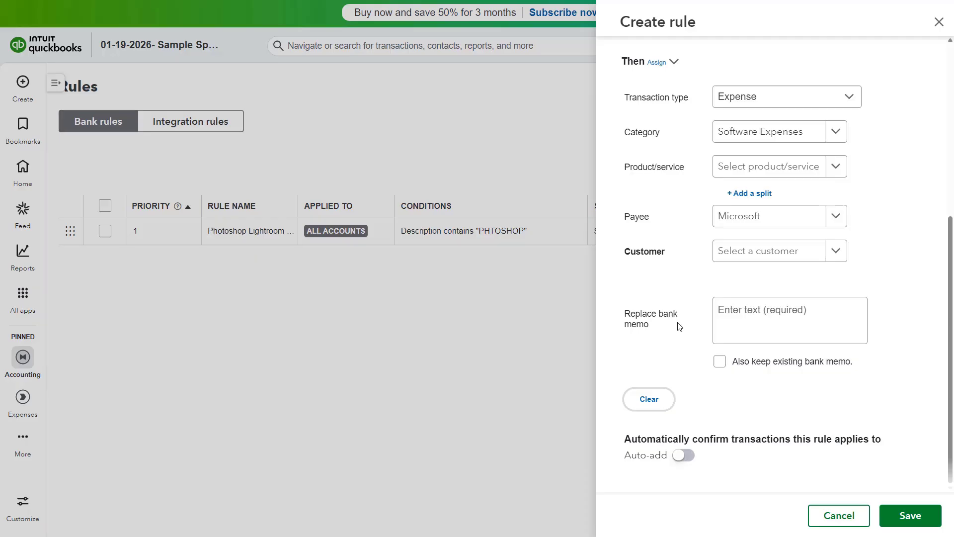
pyautogui.click(722, 364)
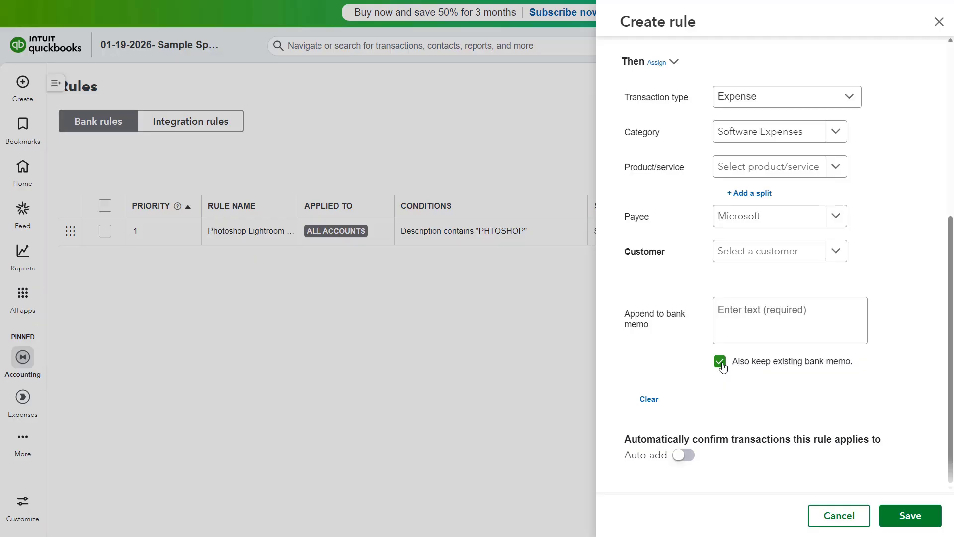
pyautogui.click(650, 400)
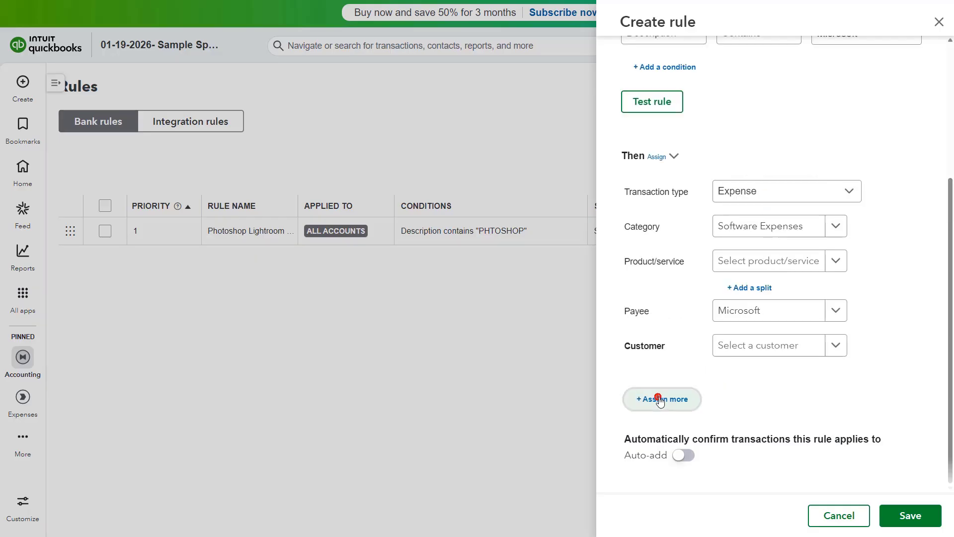
# - Turn on Auto-add so transactions matching the rule are confirmed automatically
pyautogui.click(683, 456)
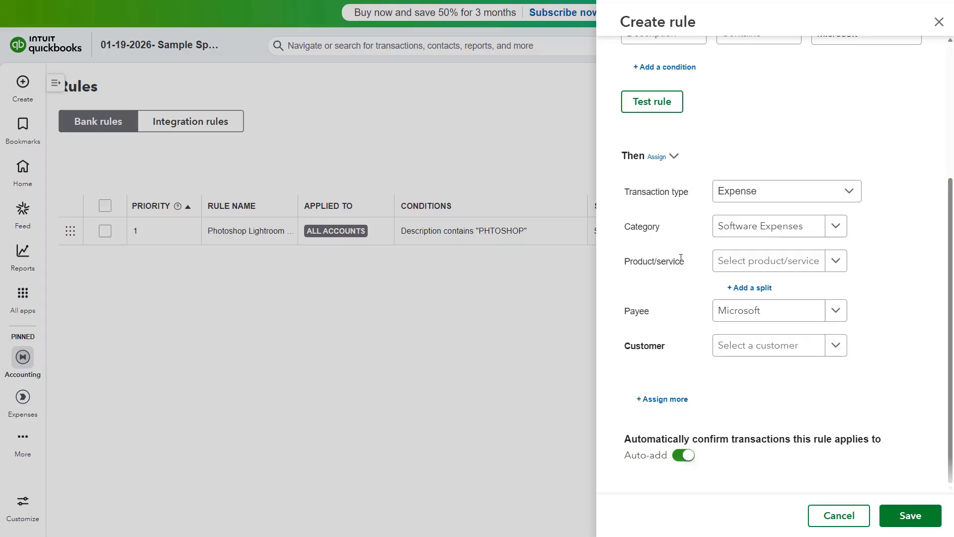
# - Test the new Microsoft rule against the pending transactions and save the rule
pyautogui.click(671, 115)
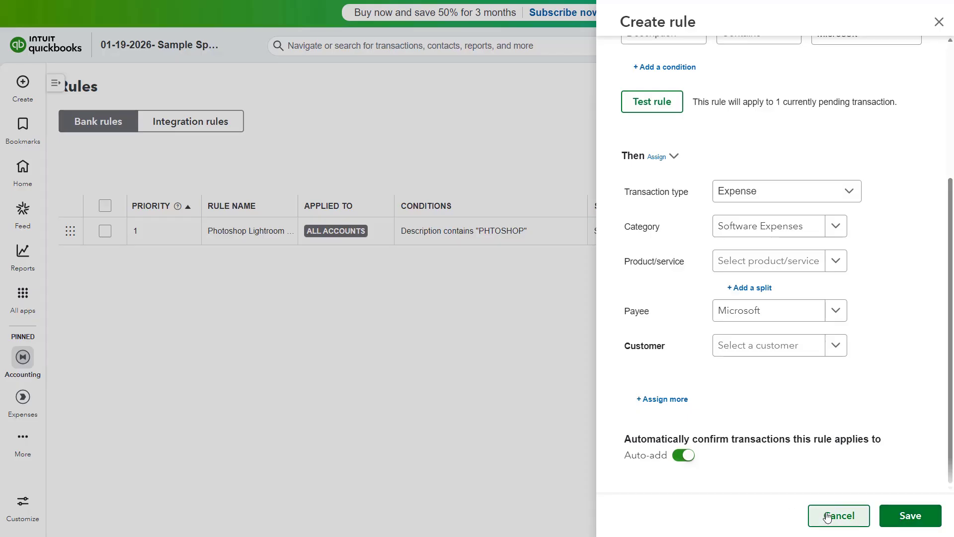
pyautogui.click(915, 517)
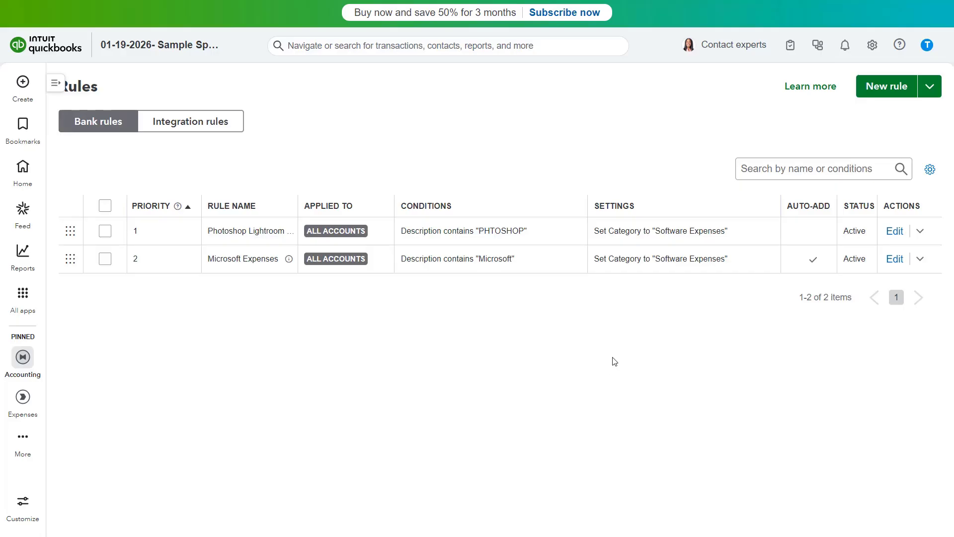
# - Turn on Auto-add for the existing Photoshop Lightroom Expenses rule and save the change
pyautogui.click(893, 232)
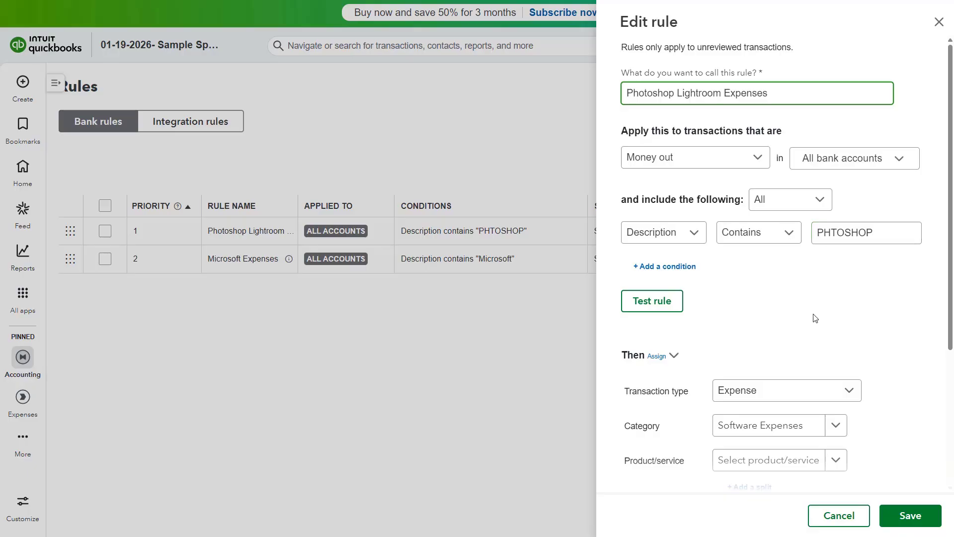
pyautogui.scroll(-4, 783, 316)
pyautogui.click(686, 457)
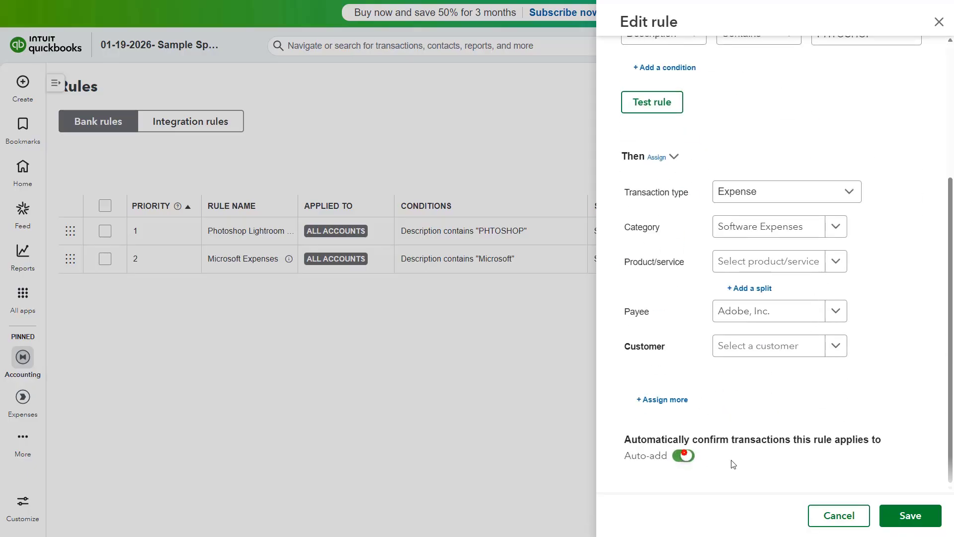
pyautogui.click(883, 515)
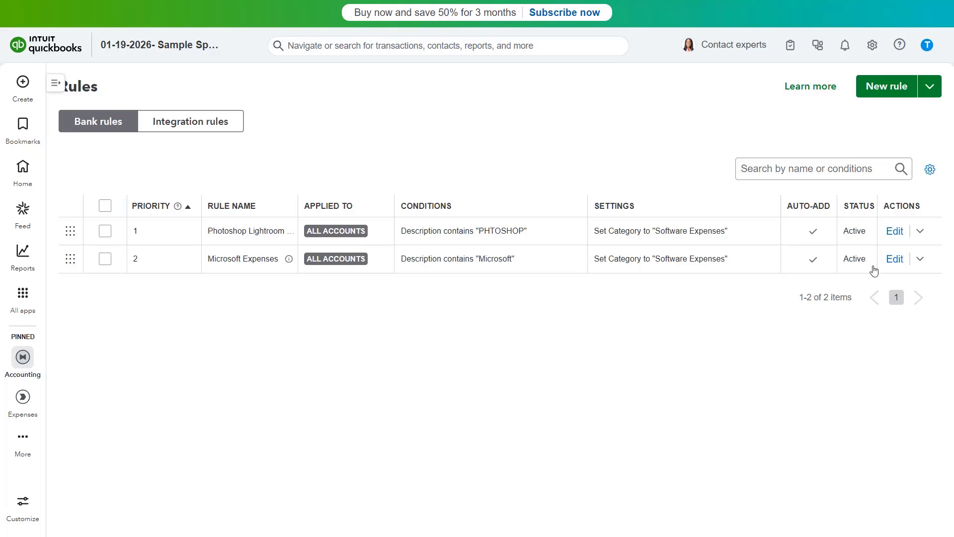
pyautogui.click(920, 232)
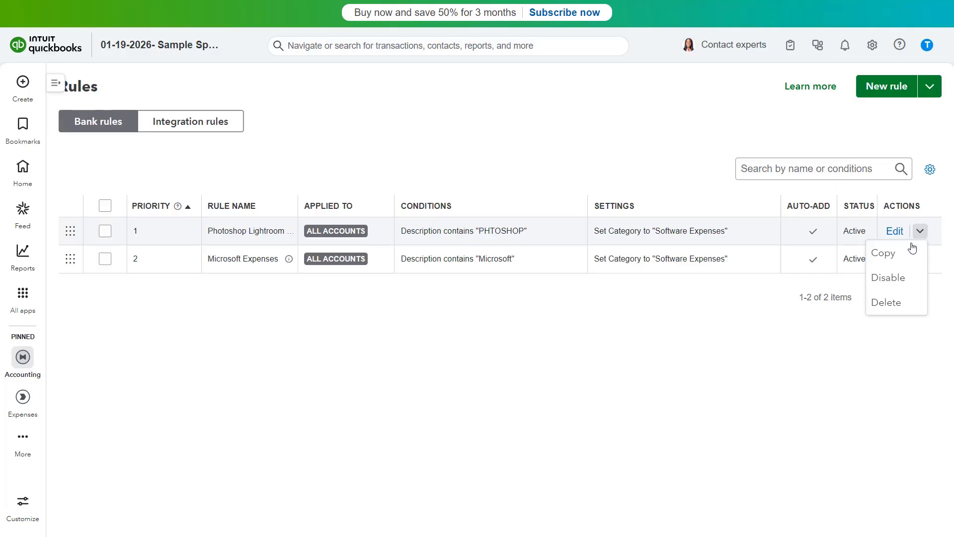
pyautogui.click(888, 303)
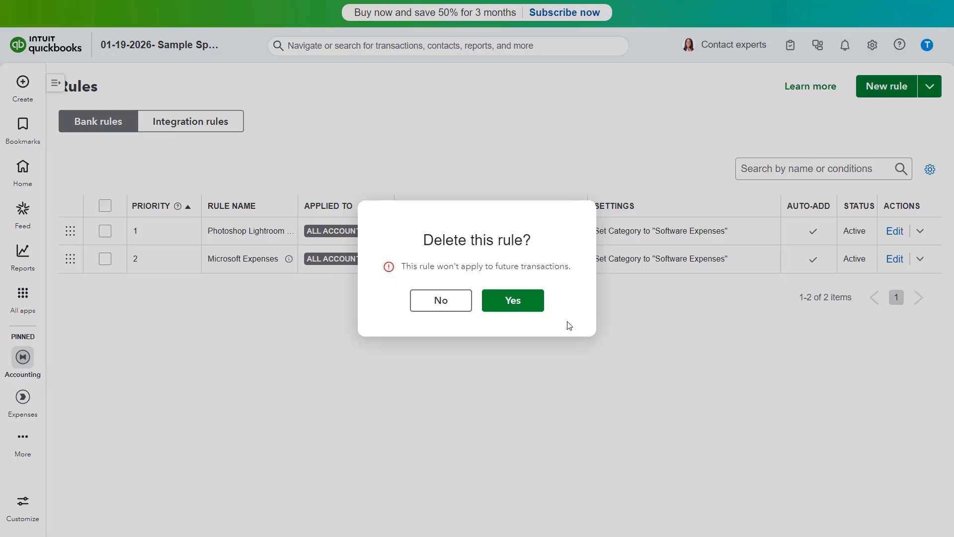
pyautogui.click(438, 306)
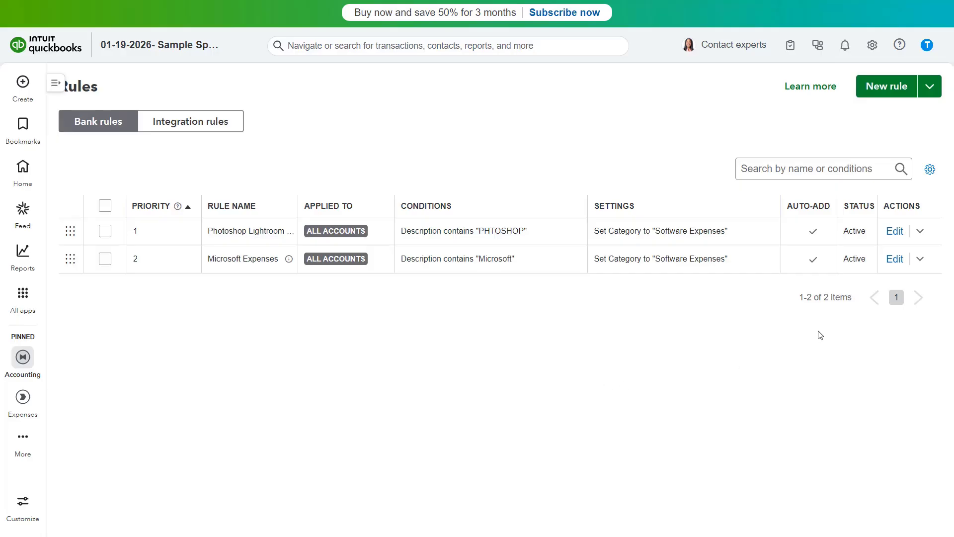
pyautogui.click(919, 261)
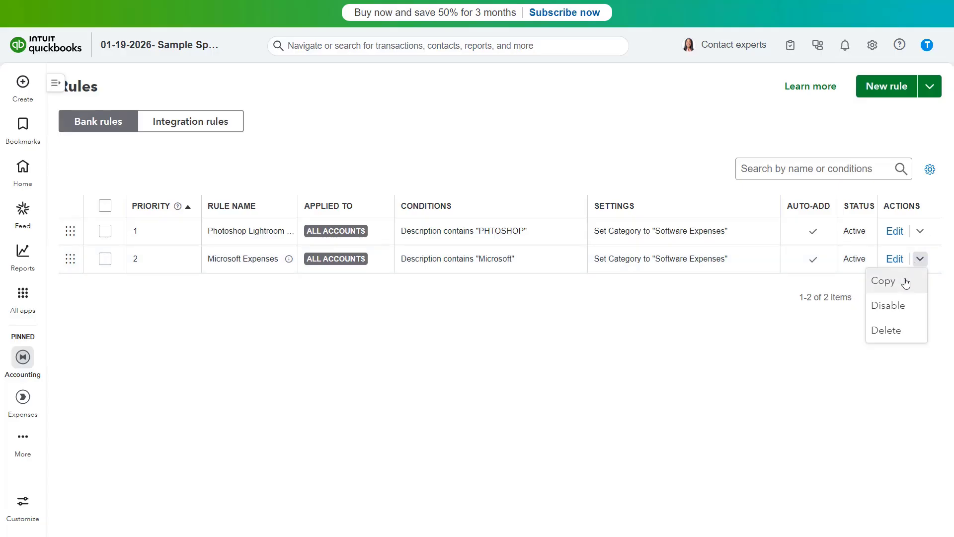
pyautogui.click(906, 282)
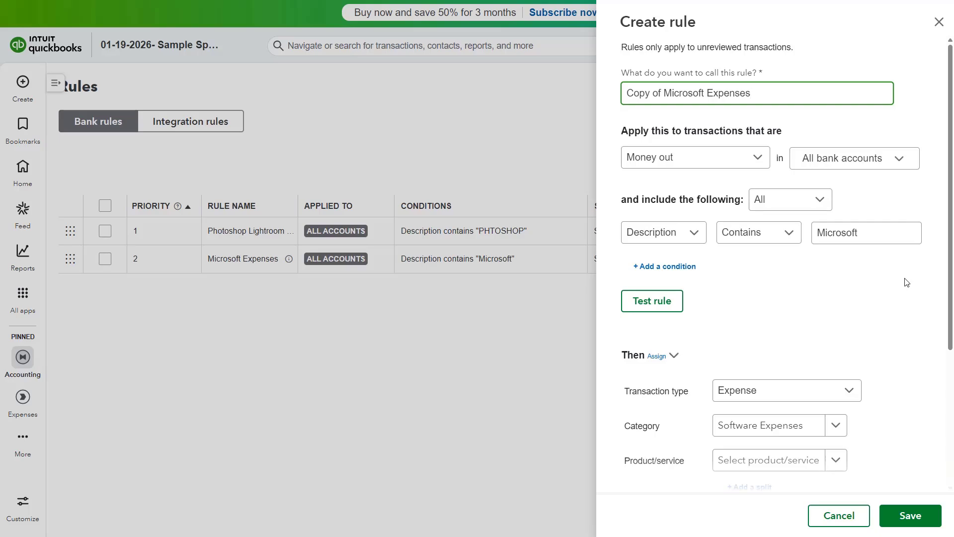
pyautogui.click(840, 515)
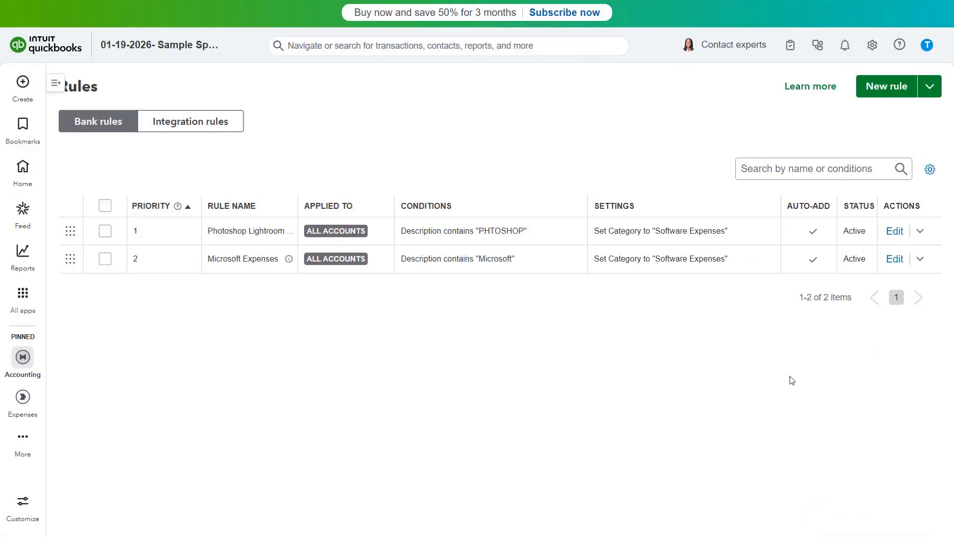
# - Disable the Microsoft Expenses rule and enable it again
pyautogui.click(920, 261)
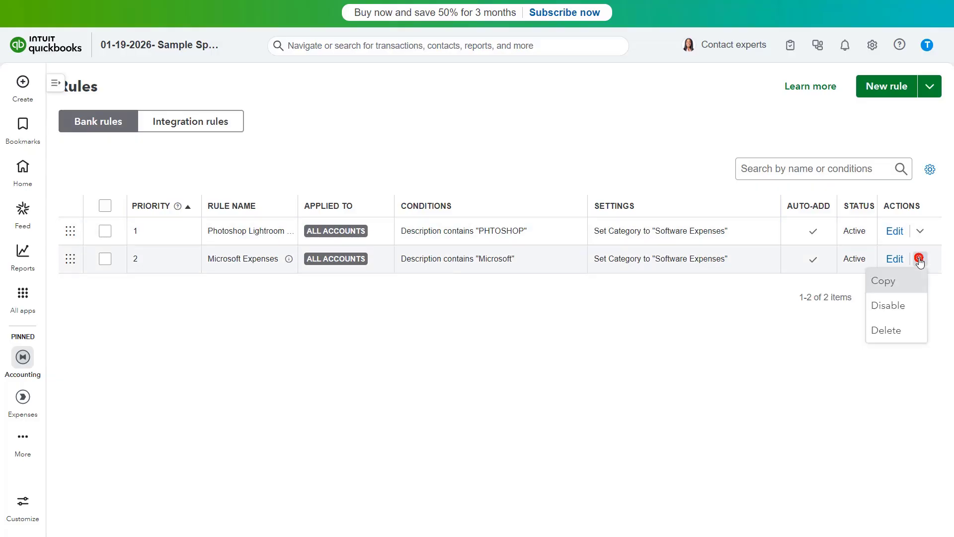
pyautogui.click(907, 313)
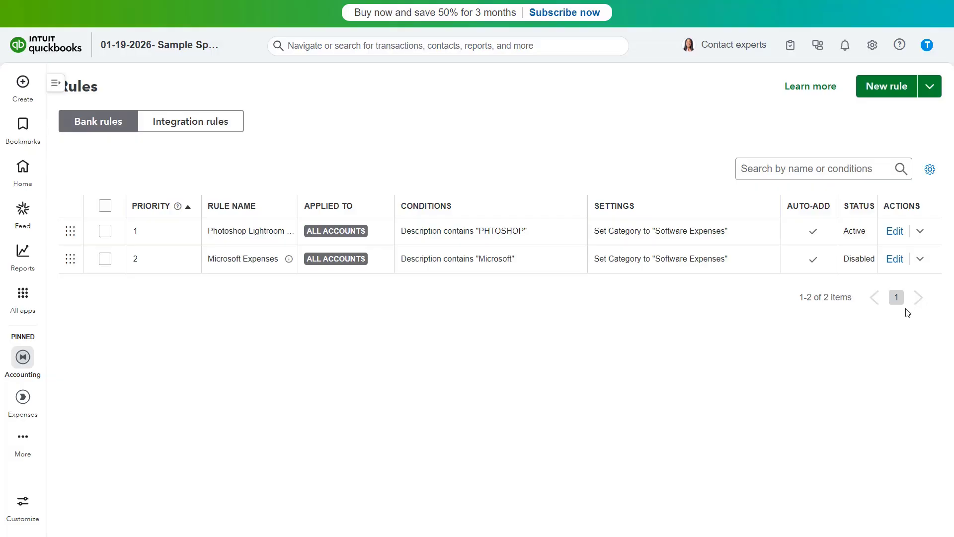
pyautogui.click(919, 260)
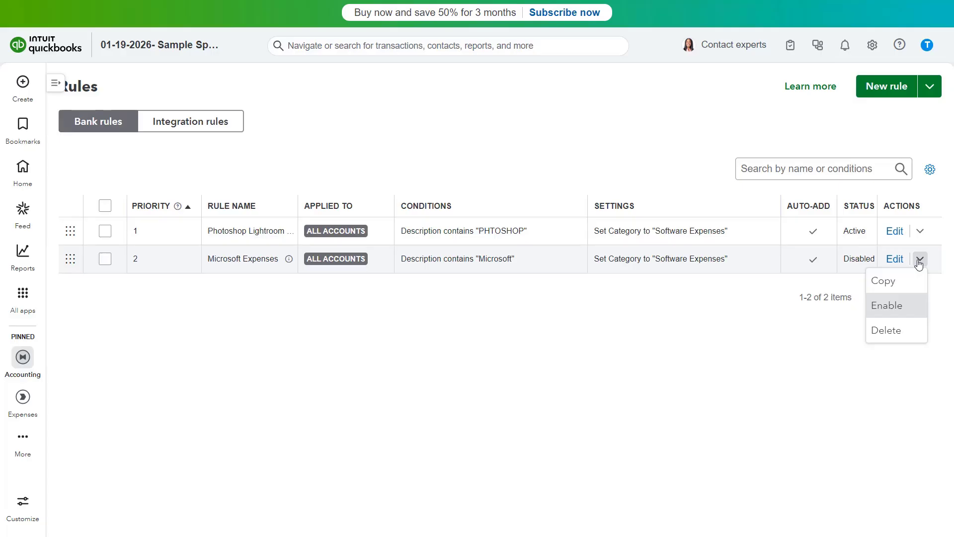
pyautogui.click(905, 307)
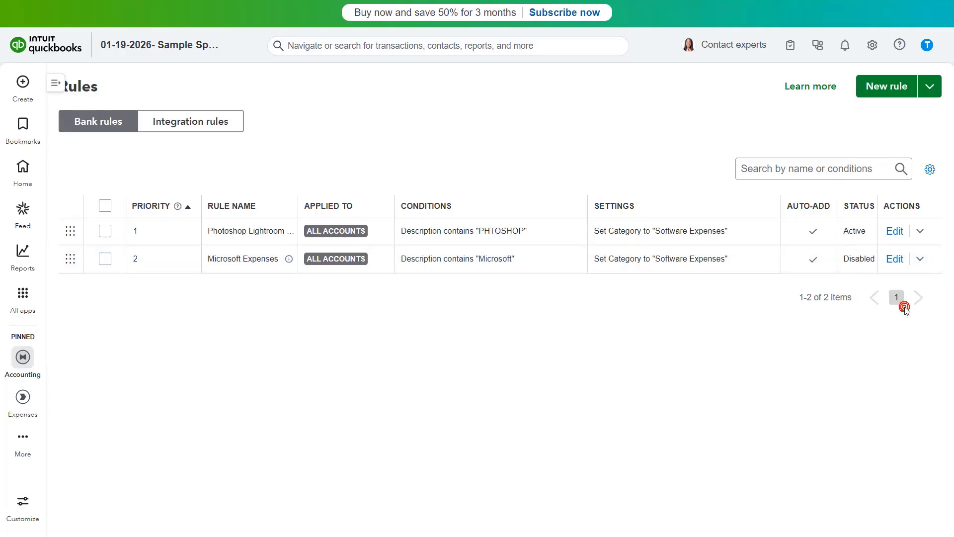